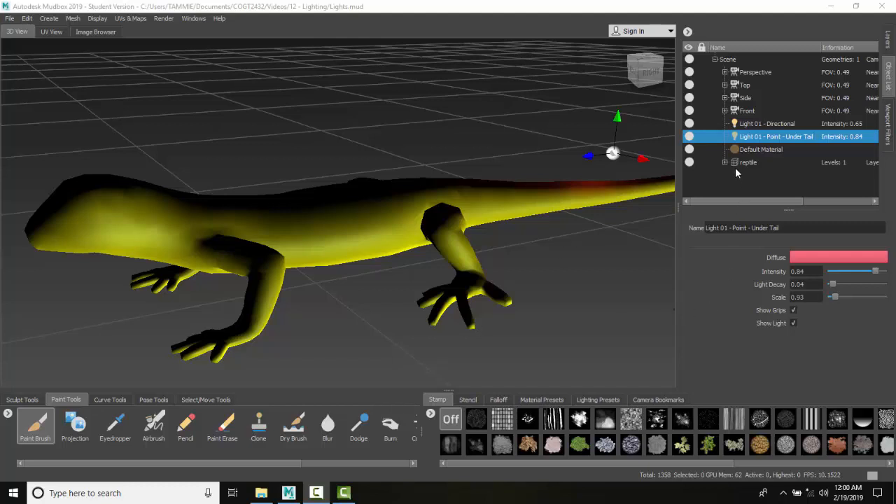
# Show the scene's object list and select Light 01 - Directional for editing.
pyautogui.click(886, 43)
pyautogui.click(888, 75)
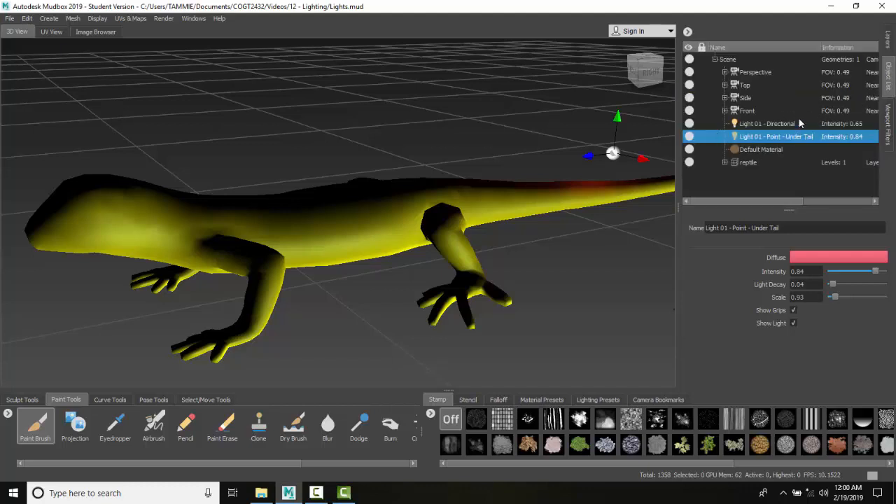
pyautogui.click(778, 124)
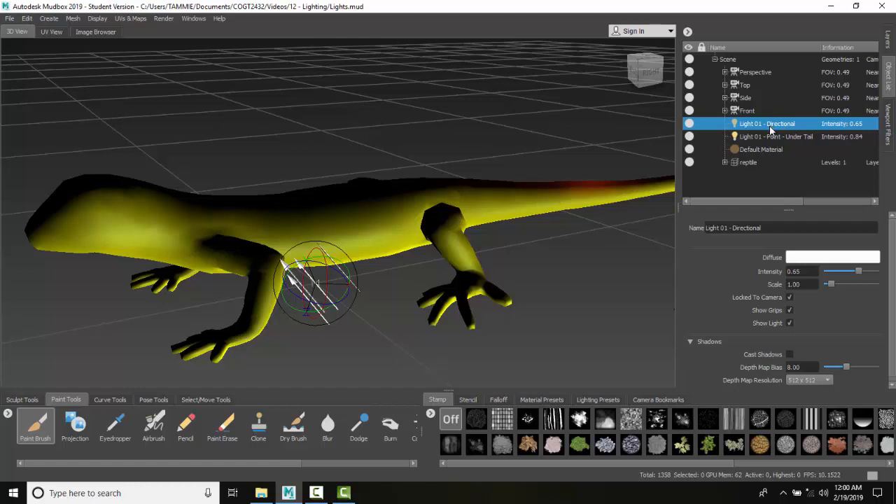
# Change the directional light's diffuse color to a bright green using the color wheel.
pyautogui.click(835, 259)
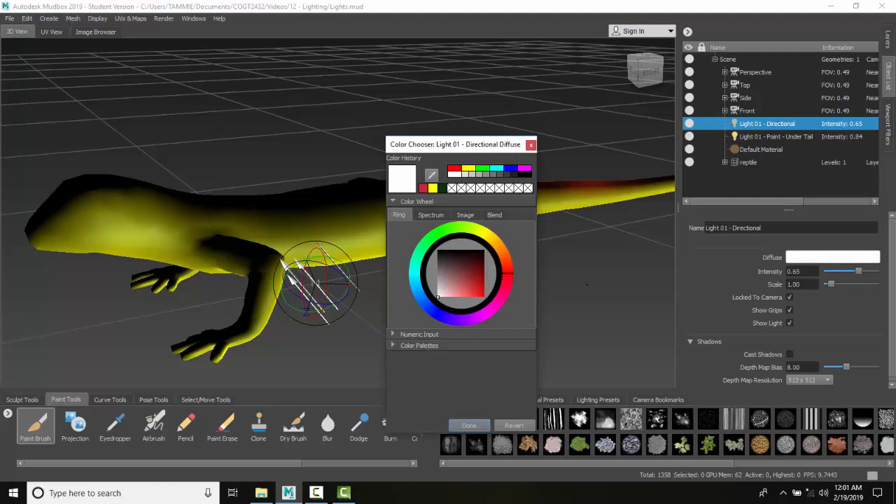
pyautogui.click(439, 233)
pyautogui.click(466, 265)
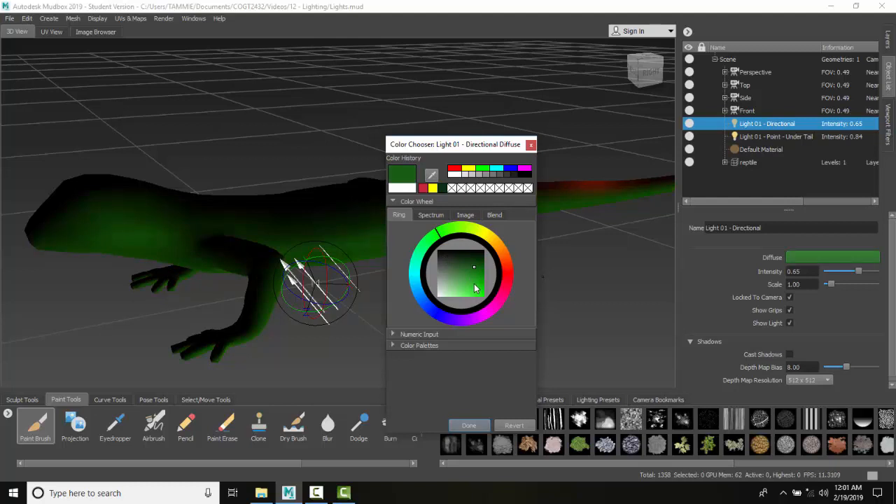
pyautogui.click(474, 284)
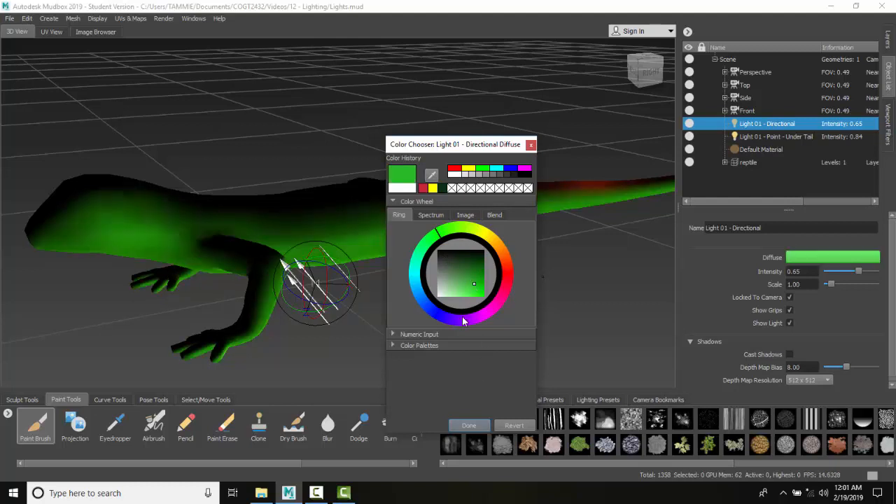
pyautogui.click(469, 425)
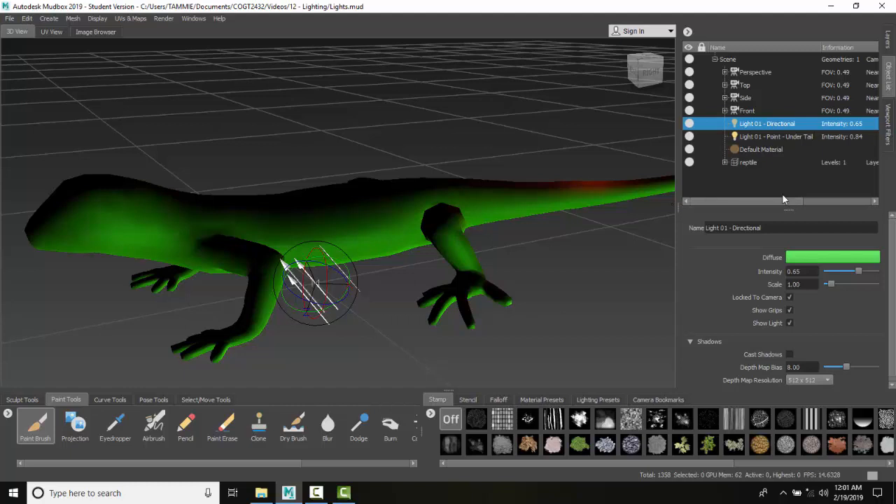
# Change the directional light's diffuse color to magenta pink.
pyautogui.click(815, 257)
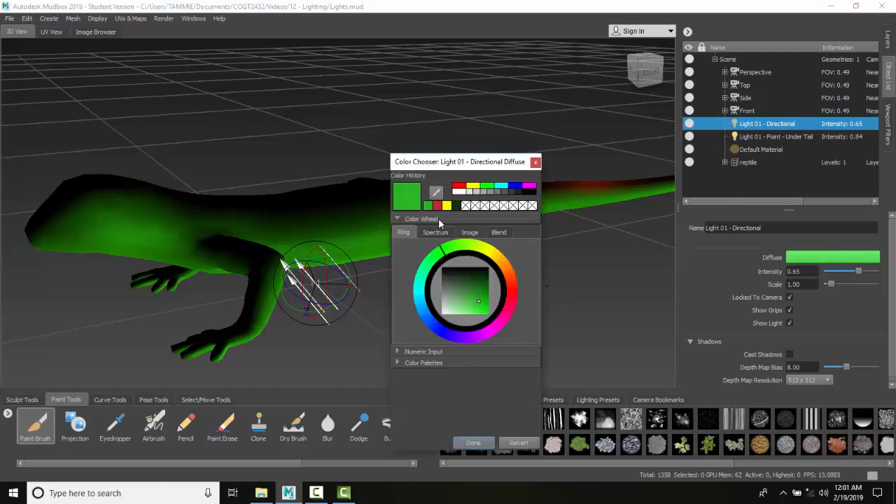
pyautogui.click(494, 327)
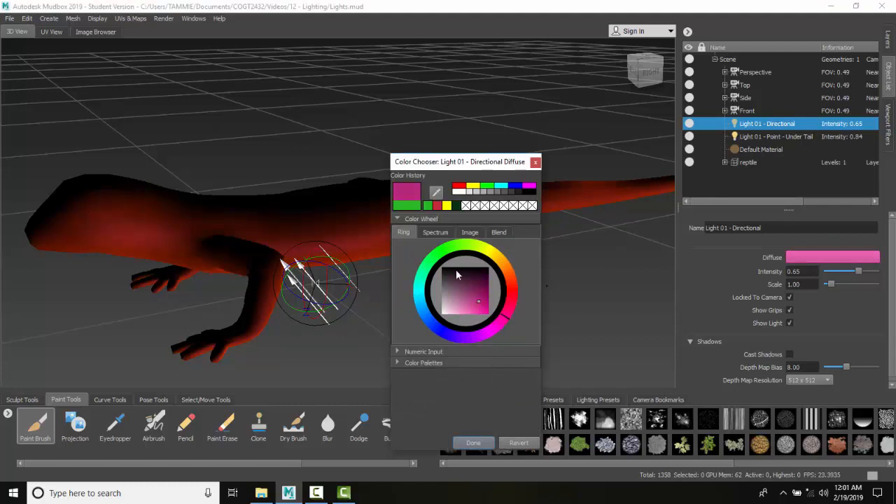
pyautogui.click(480, 443)
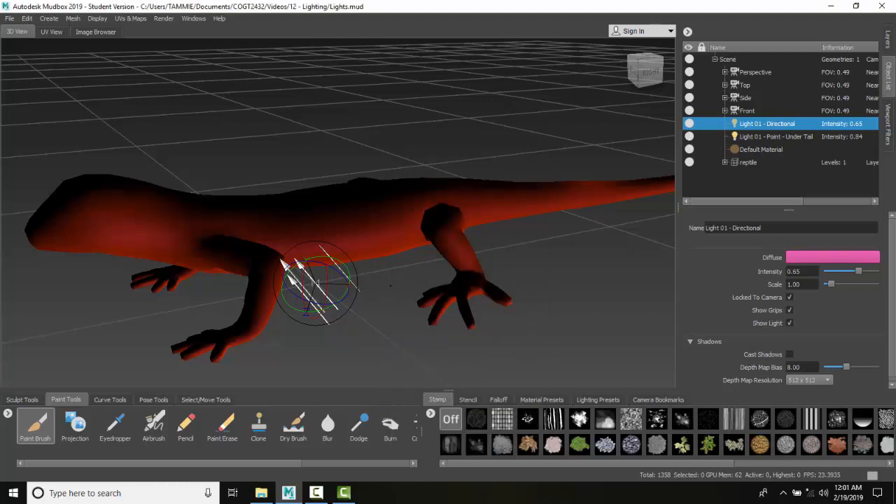
# Set the directional light's diffuse color to white from the preset swatches.
pyautogui.click(833, 257)
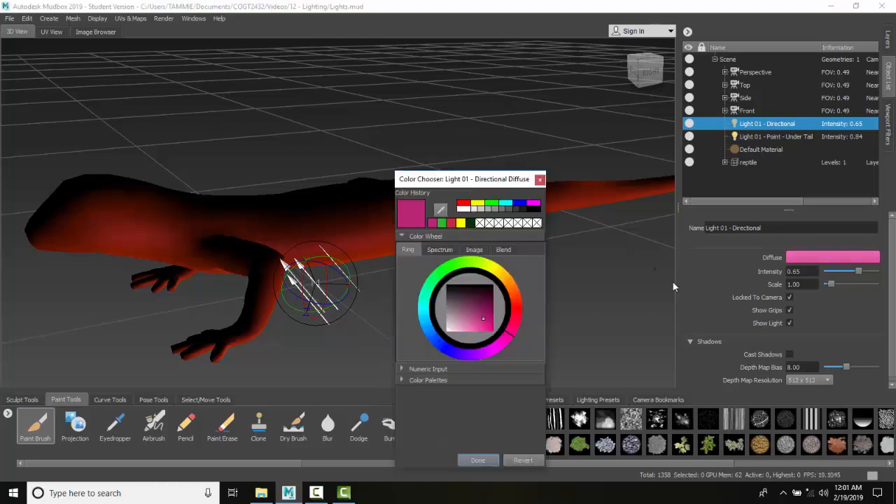
pyautogui.click(460, 210)
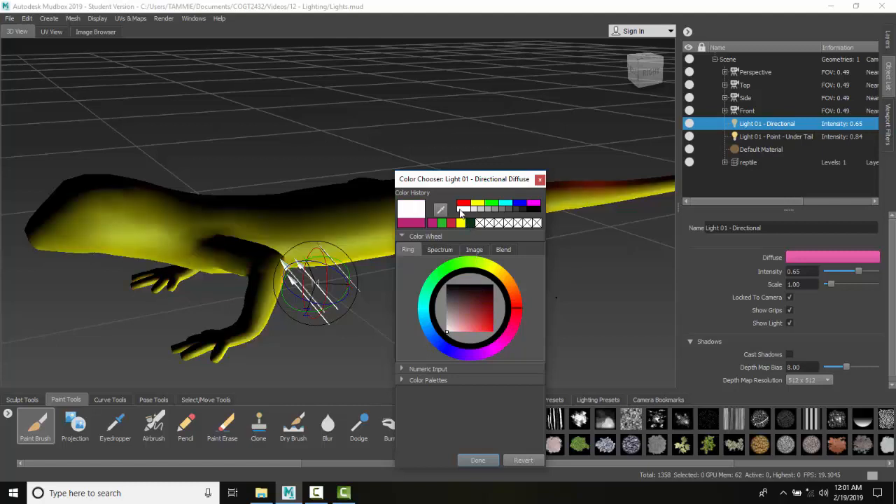
pyautogui.click(477, 460)
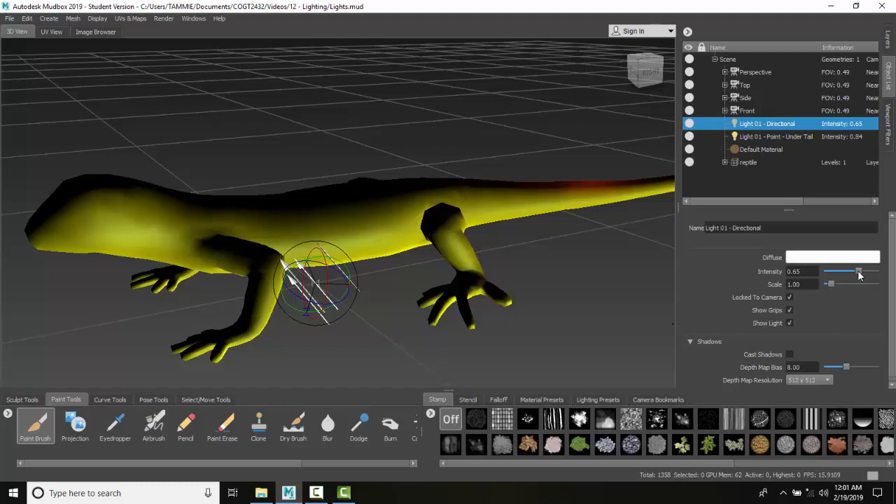
# Set the directional light's intensity to 0.50 and its scale to 1.45.
pyautogui.moveTo(858, 275)
pyautogui.mouseDown()
pyautogui.moveTo(839, 275)
pyautogui.moveTo(877, 271)
pyautogui.moveTo(853, 276)
pyautogui.mouseUp()
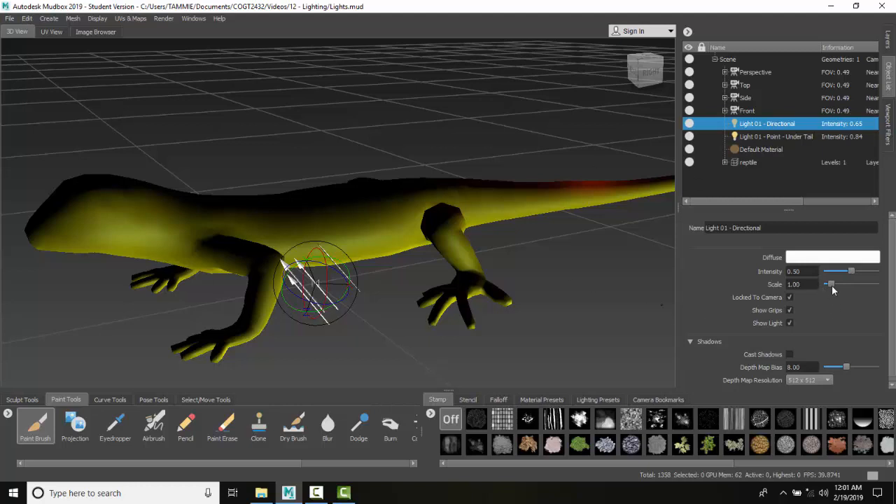
pyautogui.moveTo(832, 284); pyautogui.dragTo(842, 284)
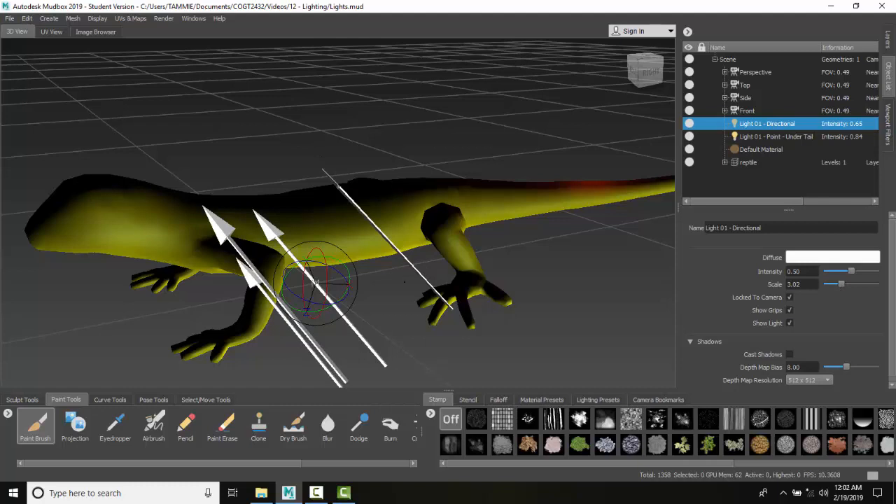
pyautogui.moveTo(842, 282); pyautogui.dragTo(833, 283)
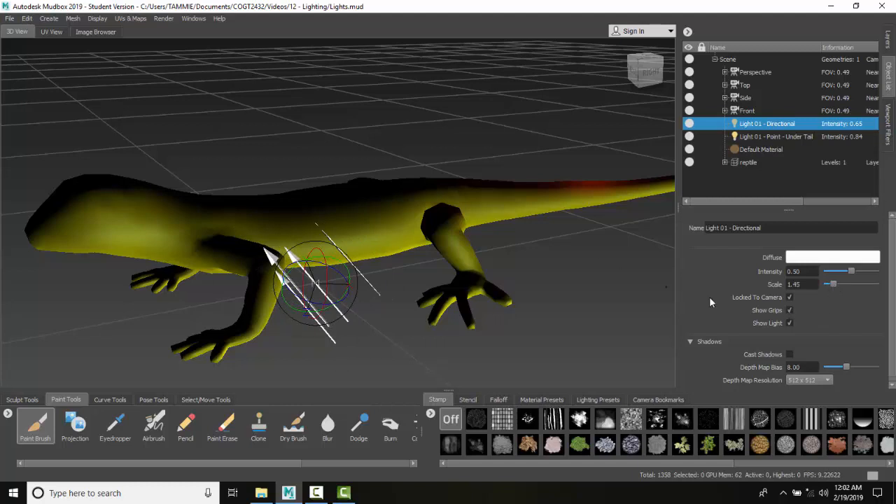
# Hide the directional light's grips and its light display, and show both again.
pyautogui.click(789, 311)
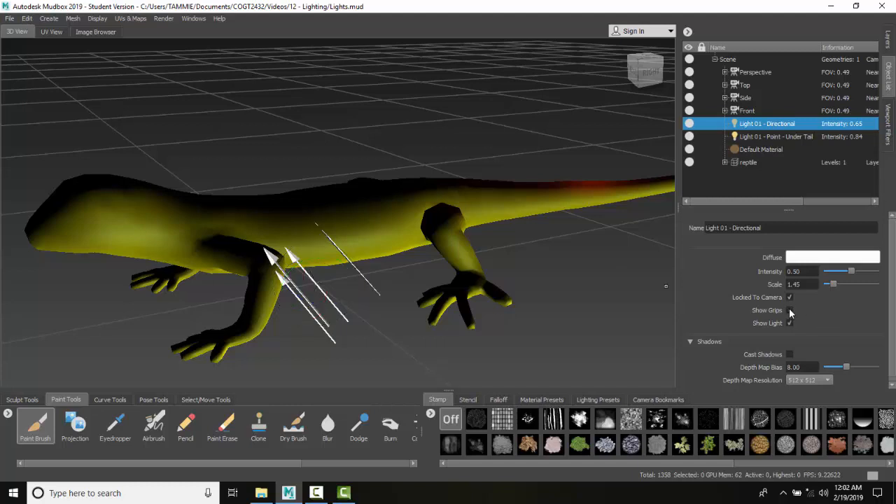
pyautogui.click(789, 323)
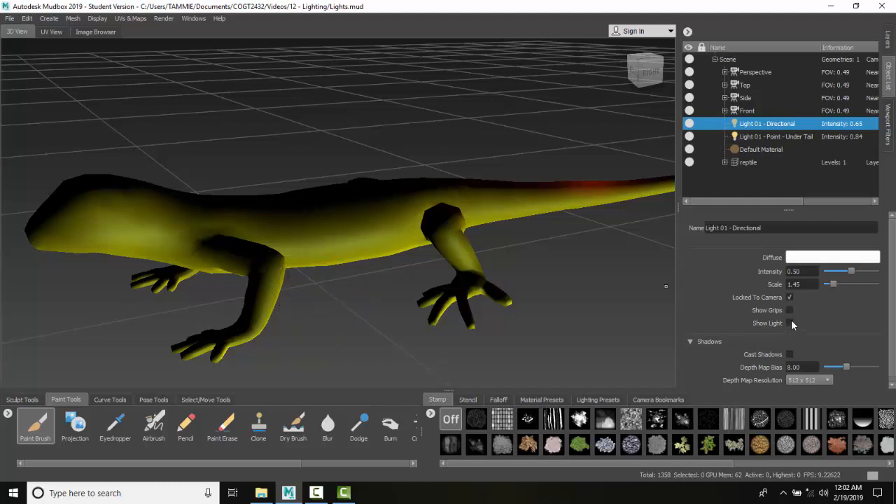
pyautogui.click(789, 310)
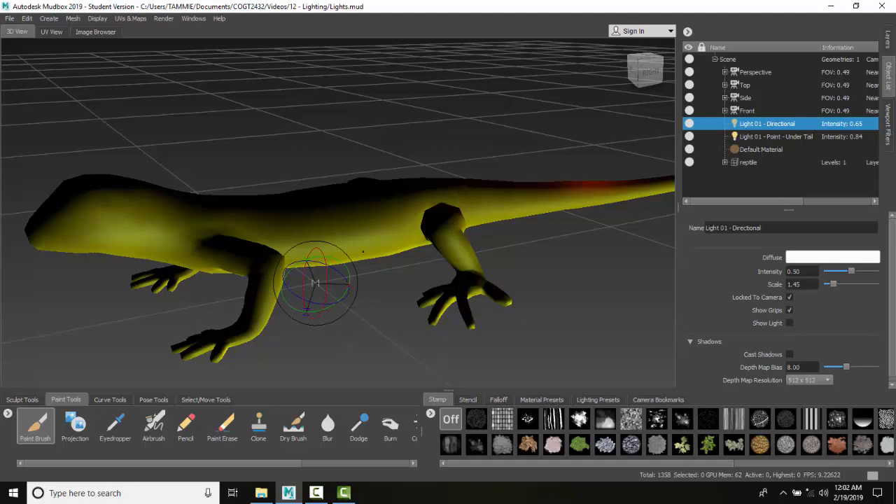
pyautogui.click(790, 324)
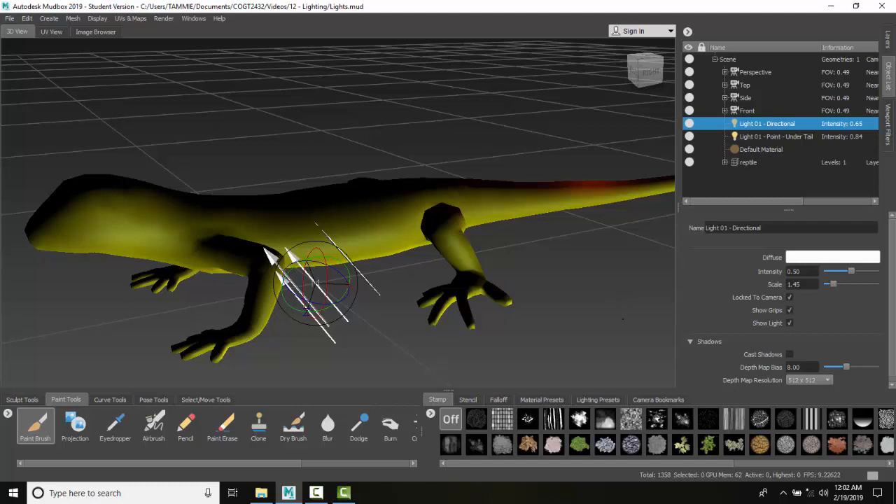
# Check from several angles how the reptile is lit with the directional light unlocked from the camera, and lock it to the camera again.
pyautogui.keyDown('alt'); pyautogui.moveTo(420, 234); pyautogui.dragTo(444, 270); pyautogui.keyUp('alt')
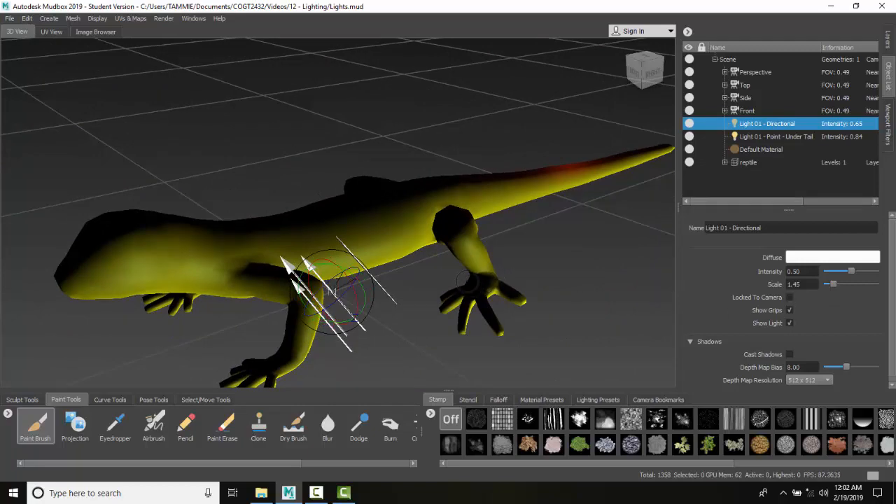
pyautogui.keyDown('alt'); pyautogui.moveTo(467, 281); pyautogui.dragTo(420, 270); pyautogui.keyUp('alt')
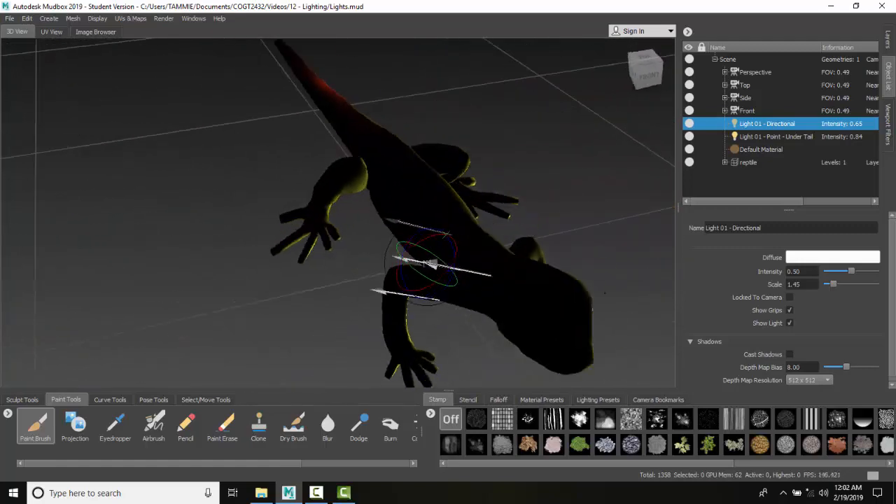
pyautogui.keyDown('alt'); pyautogui.moveTo(605, 292); pyautogui.dragTo(542, 298); pyautogui.keyUp('alt')
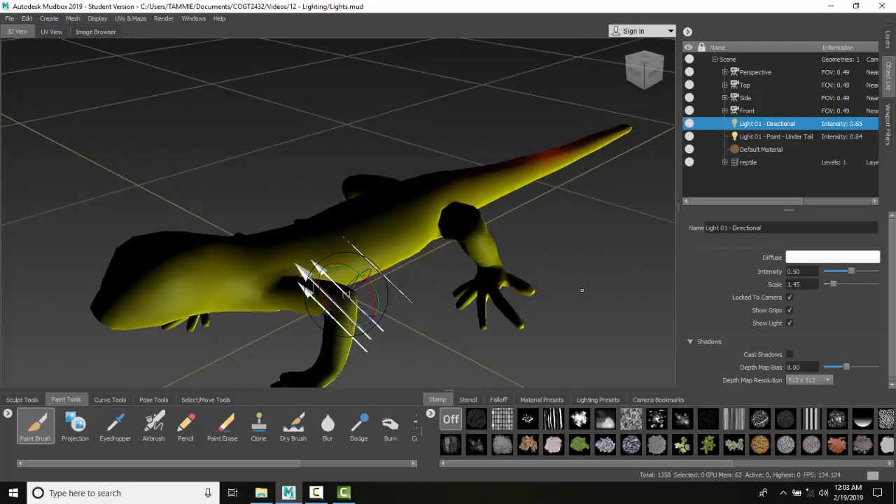
pyautogui.keyDown('alt'); pyautogui.moveTo(520, 283); pyautogui.dragTo(449, 294); pyautogui.keyUp('alt')
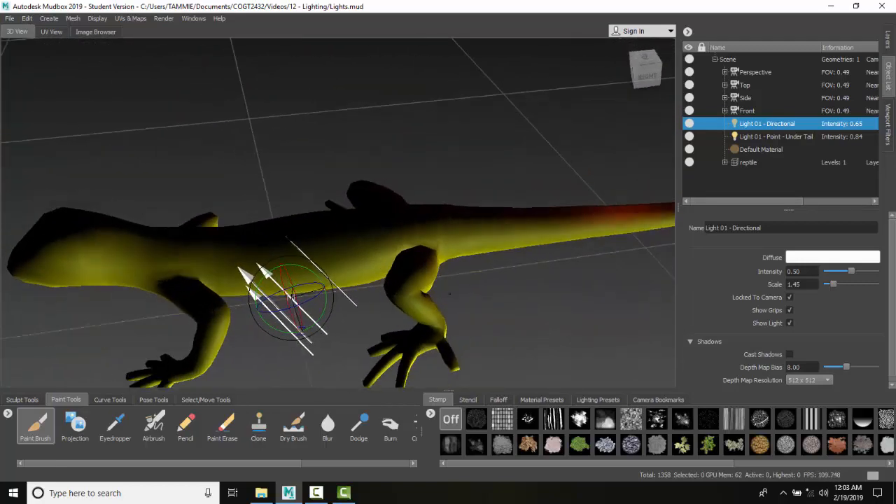
pyautogui.click(789, 297)
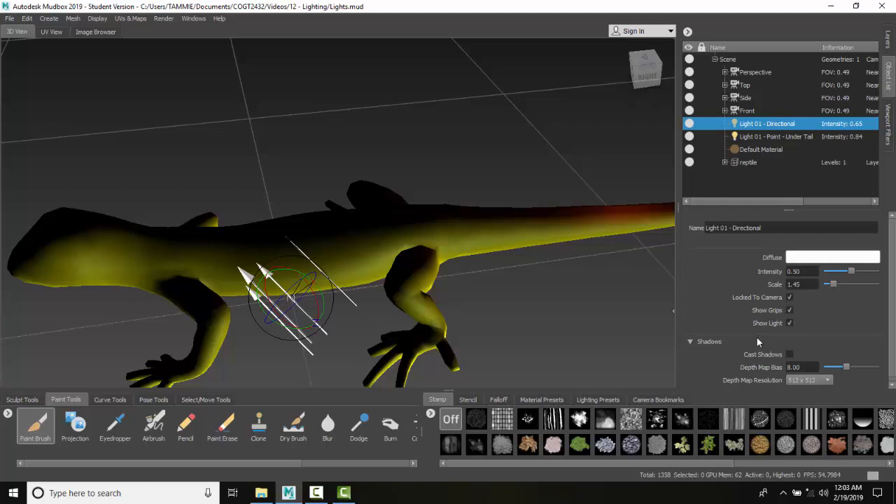
# Turn on Cast Shadows for the directional light and review the available depth map resolutions.
pyautogui.click(789, 355)
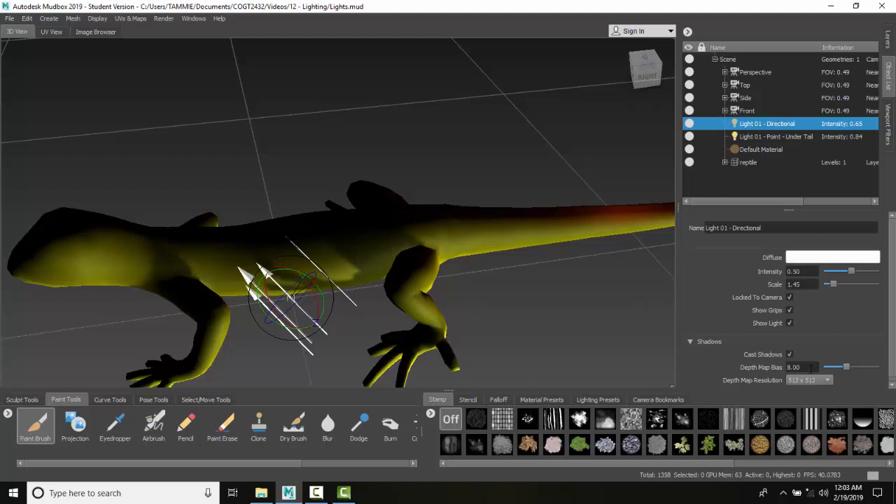
pyautogui.click(810, 366)
pyautogui.click(827, 380)
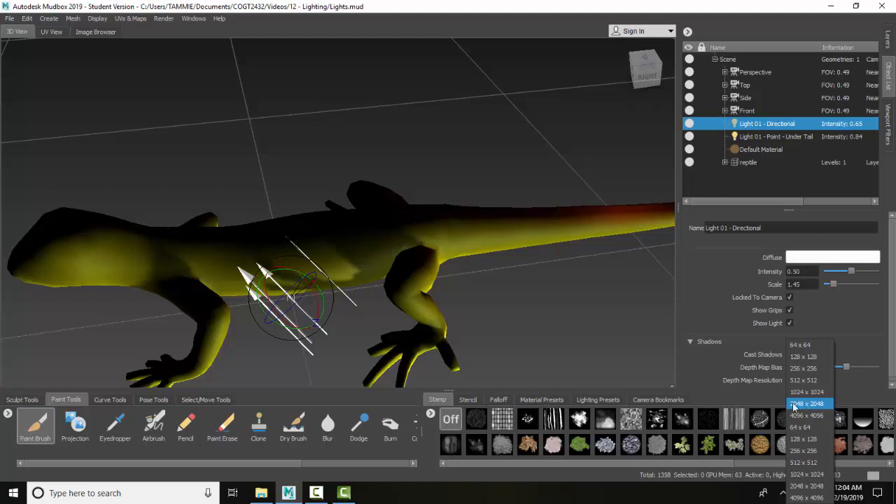
pyautogui.click(735, 398)
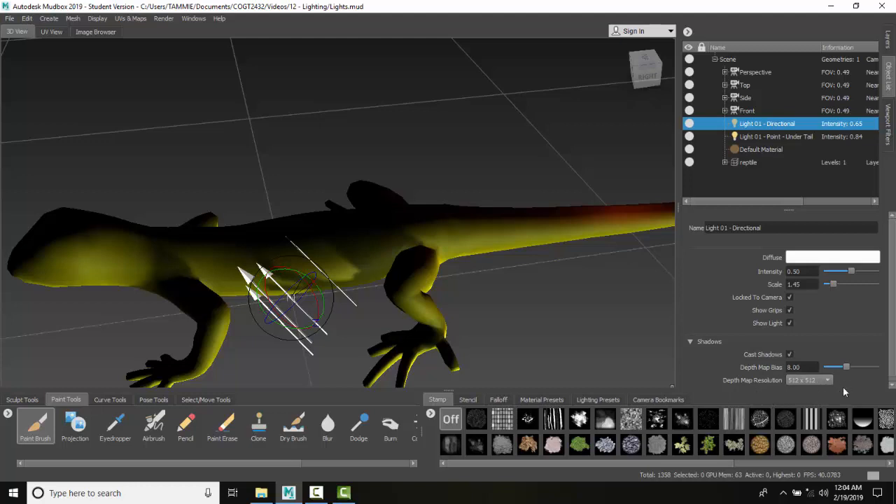
pyautogui.click(825, 379)
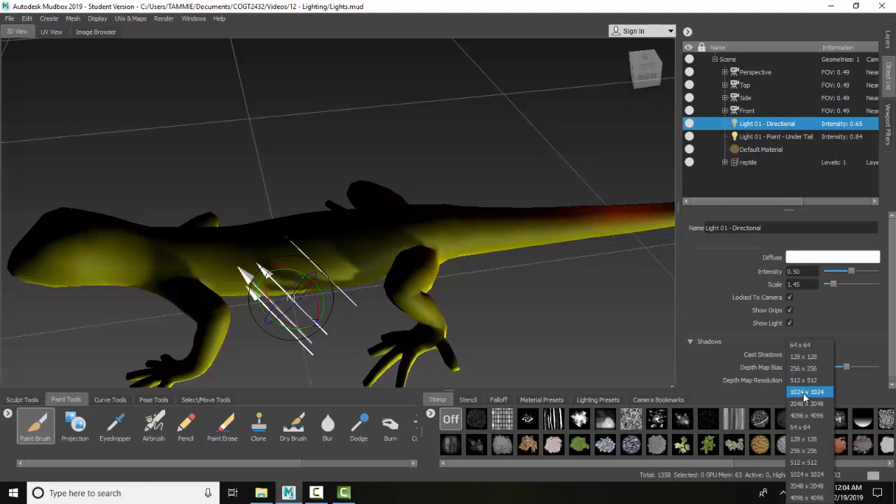
pyautogui.click(764, 398)
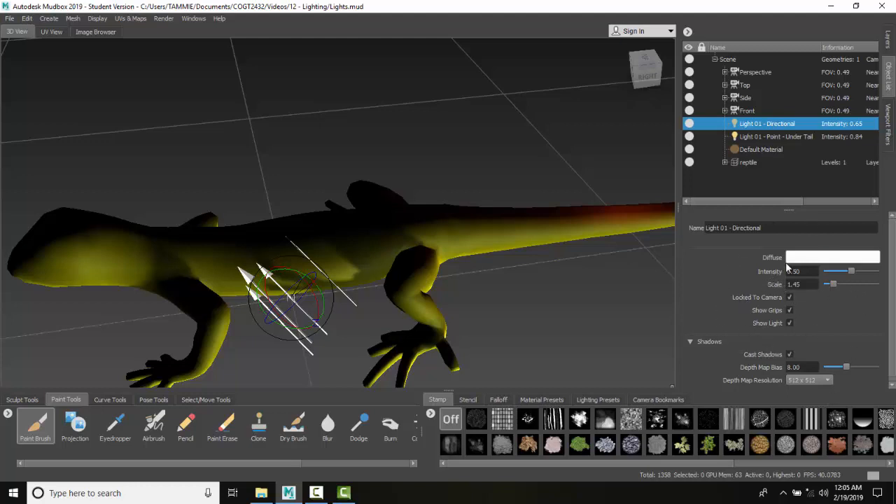
# Open the directional light's properties in a separate window, look through the settings and close the window.
pyautogui.rightClick(789, 127)
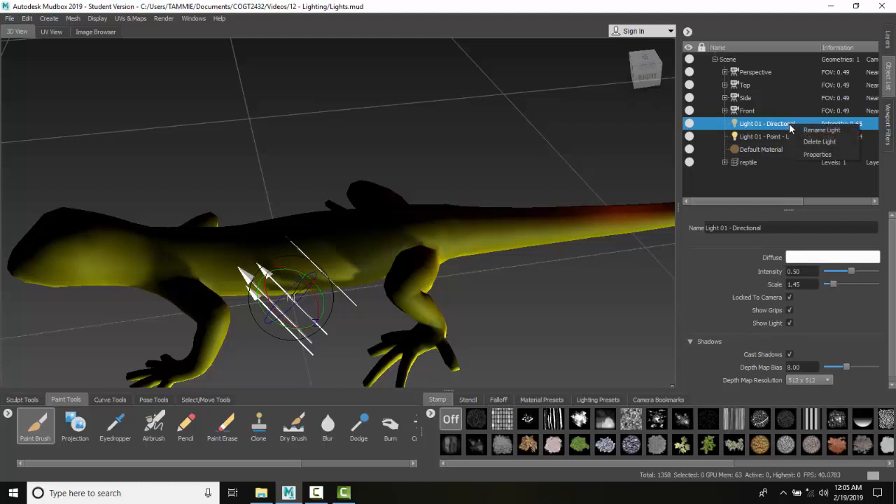
pyautogui.click(817, 154)
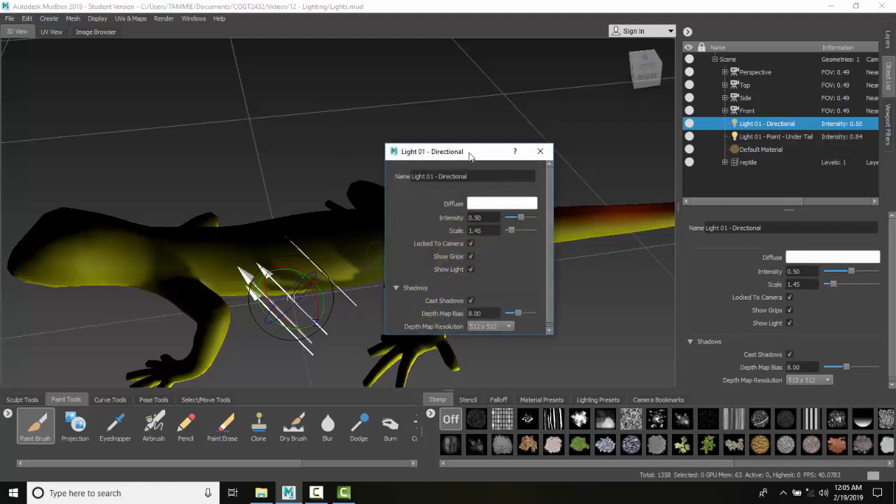
pyautogui.moveTo(471, 151); pyautogui.dragTo(297, 110)
pyautogui.scroll(-1, 374, 200)
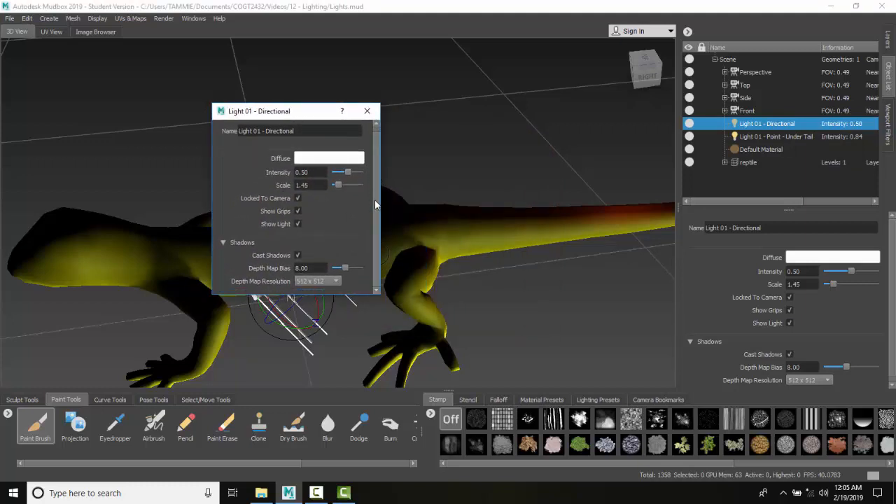
pyautogui.click(368, 111)
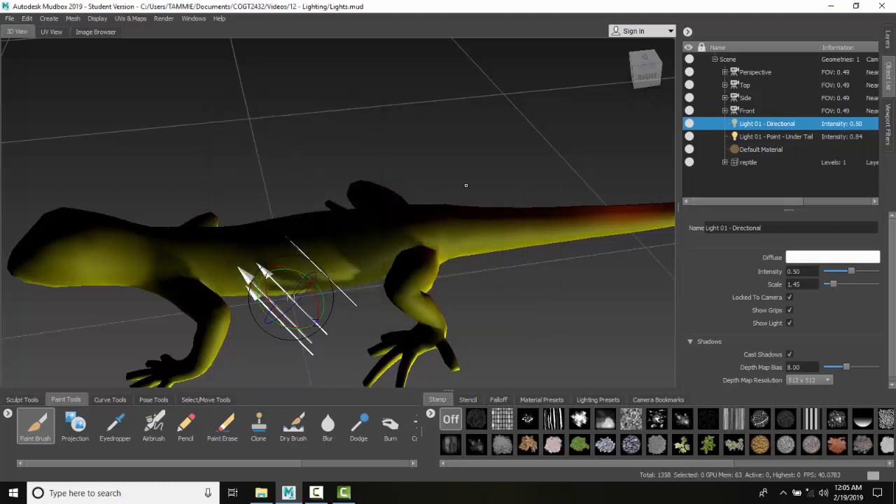